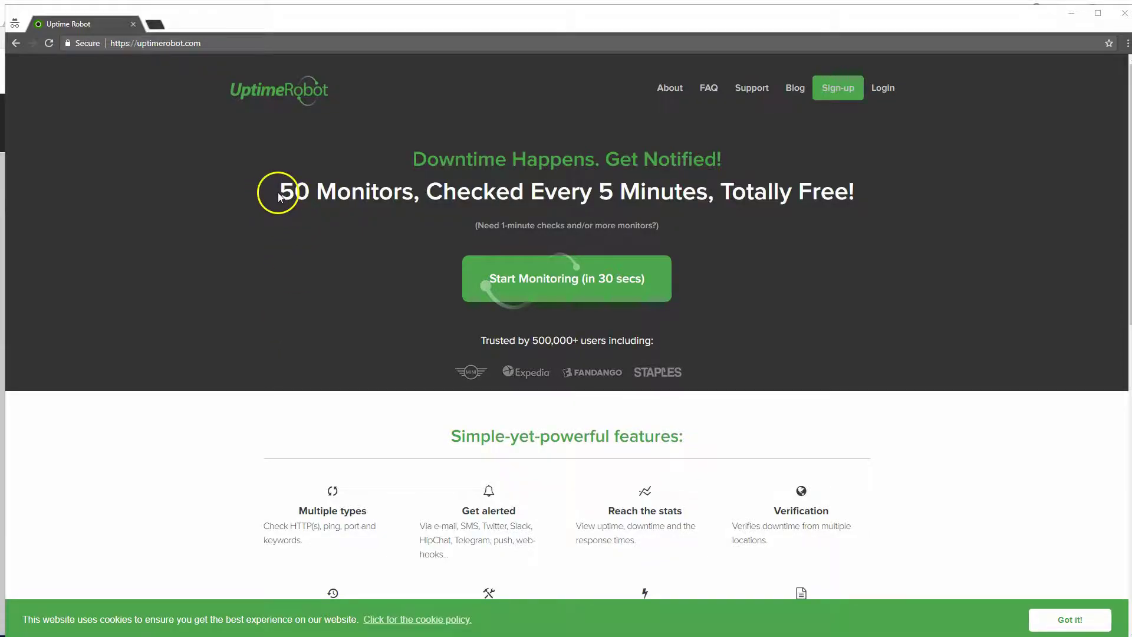
Step: Highlight the '50 Monitors' and 'Totally Free' parts of the headline, then scroll toward the footer
drag(279, 196, 682, 196)
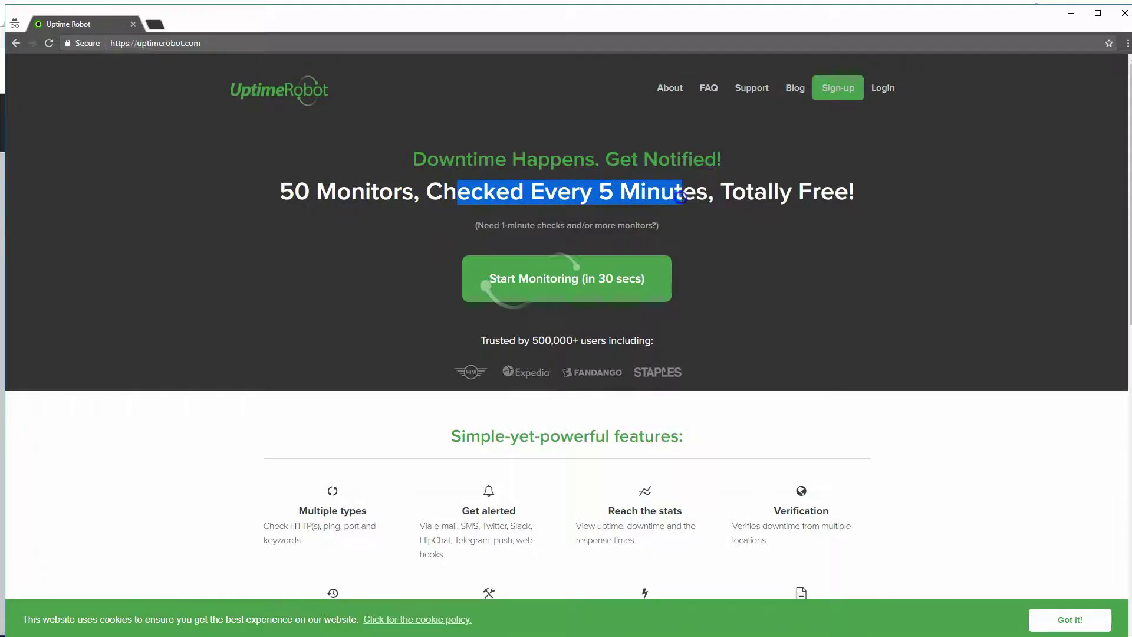
drag(834, 195, 767, 196)
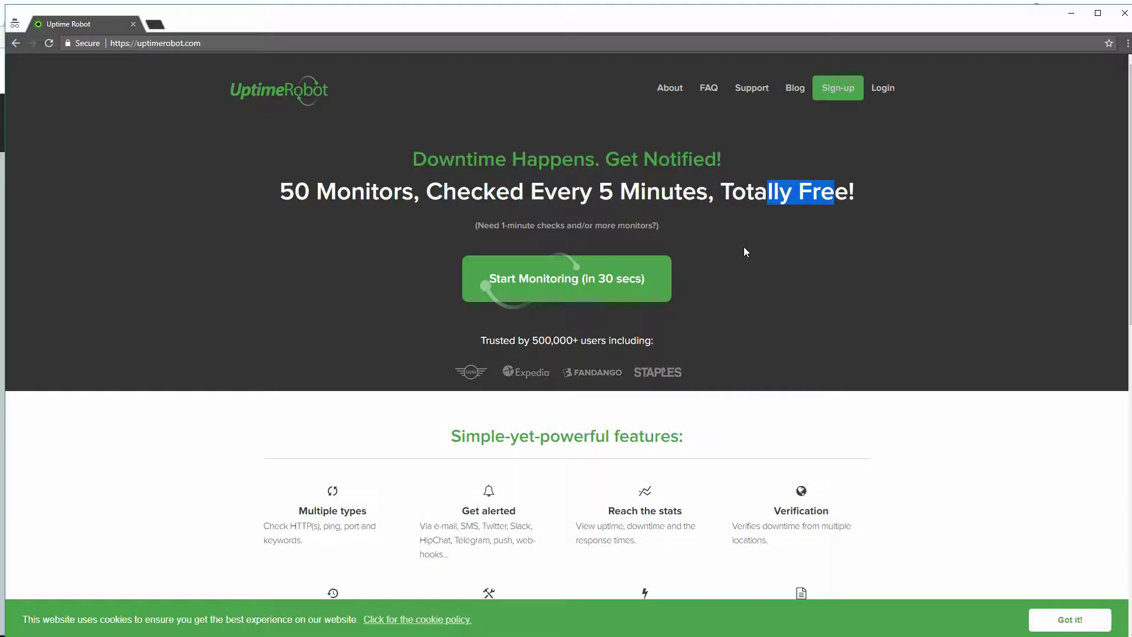
scroll(743, 252, down, 10)
scroll(743, 258, down, 1)
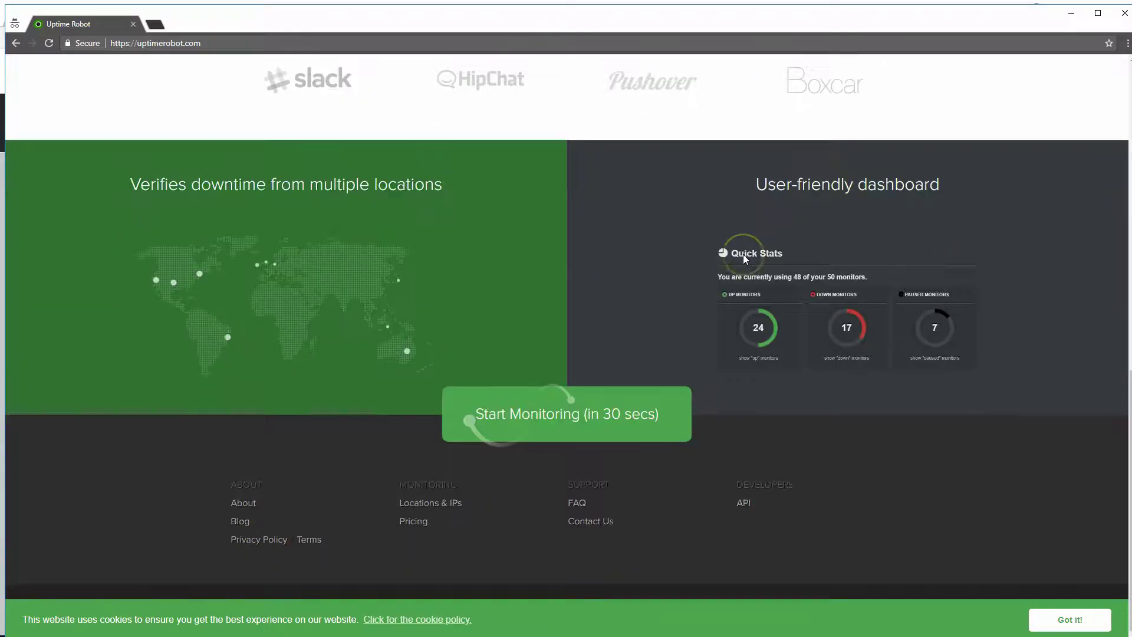
Step: Compare the Free and Pro plans on the Pricing page and sign up for the Free Plan
click(413, 522)
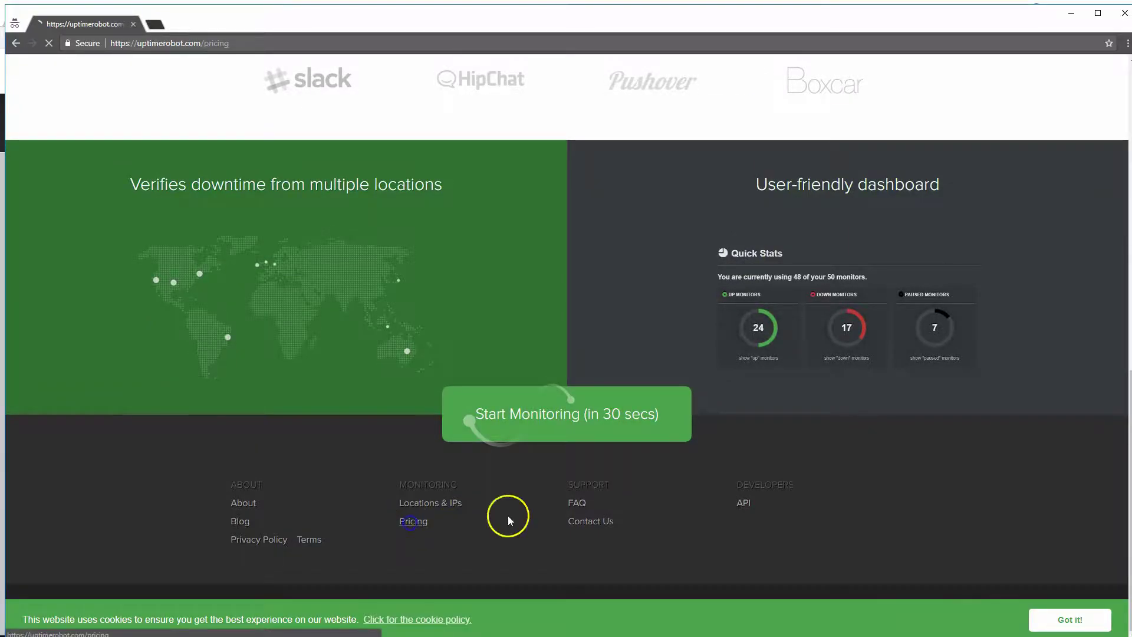
scroll(638, 341, down, 2)
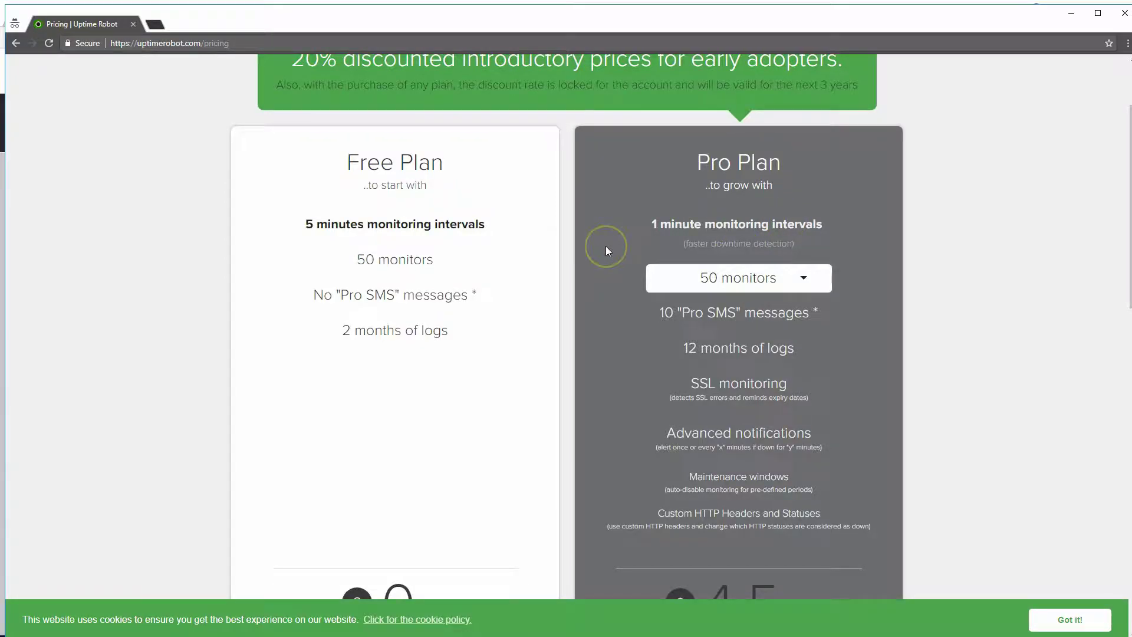
click(607, 268)
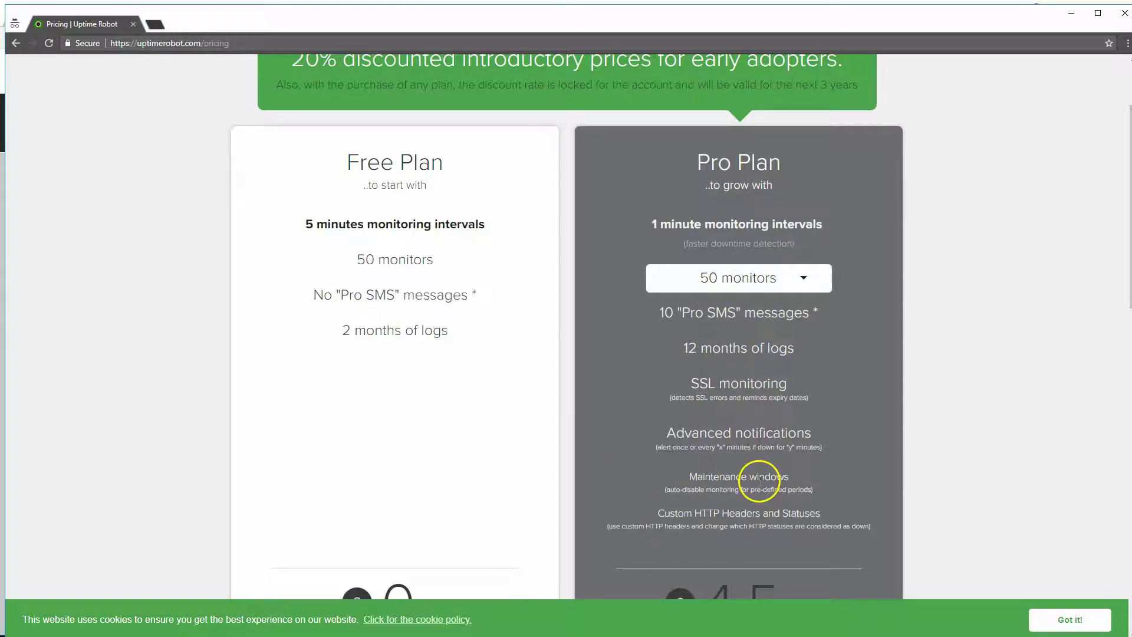
scroll(757, 480, down, 2)
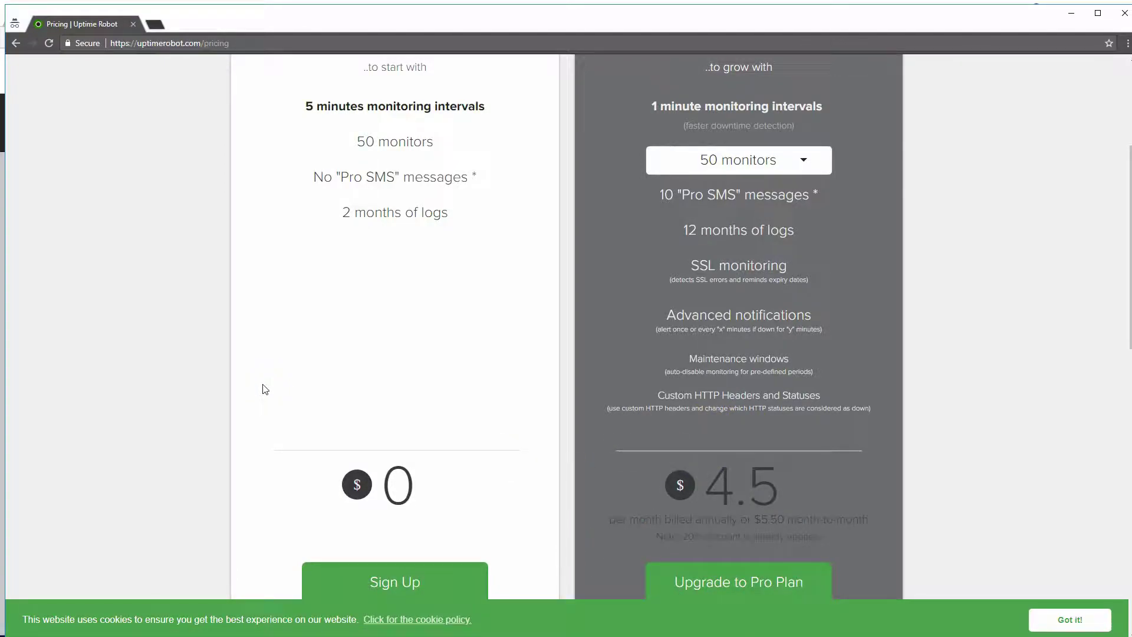
click(399, 578)
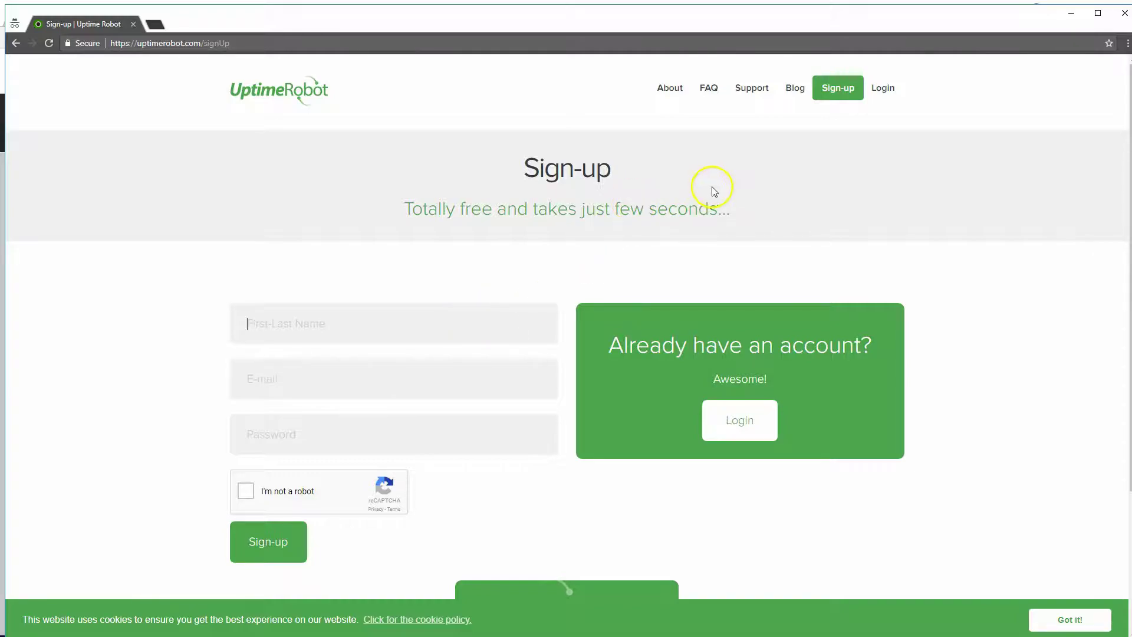
Step: Close the sign-up window to reveal the logged-in Account Dashboard
click(1123, 13)
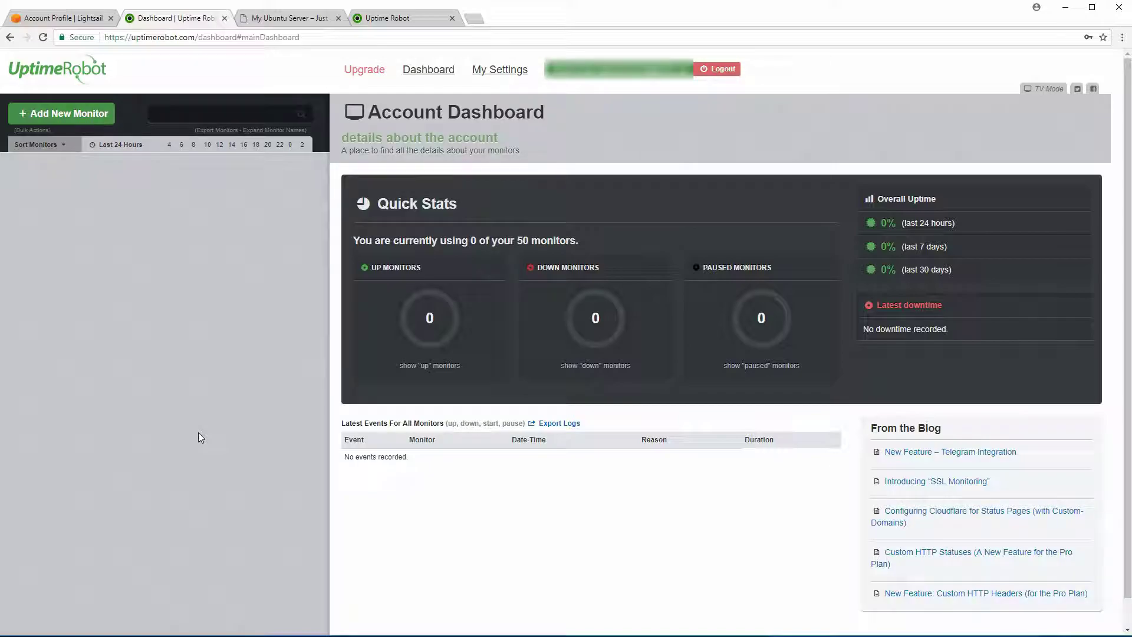
Step: Go to My Settings to view the Free Plan profile and its 2 alert contacts
click(495, 79)
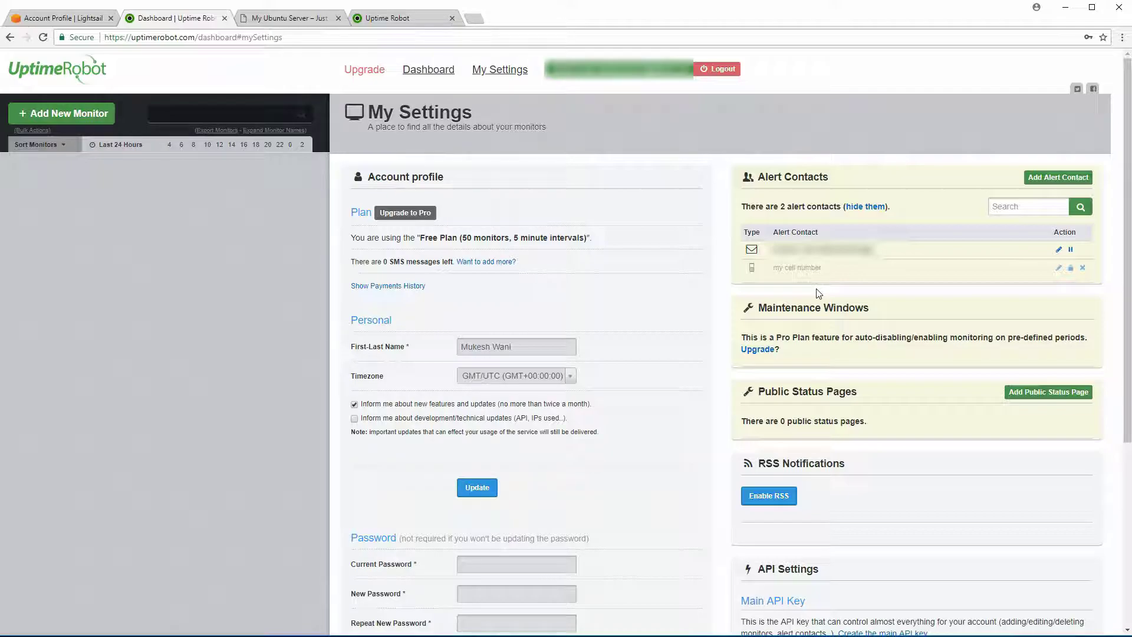
click(774, 248)
Step: Start a new alert contact and set its type to Email-to-SMS
click(1053, 176)
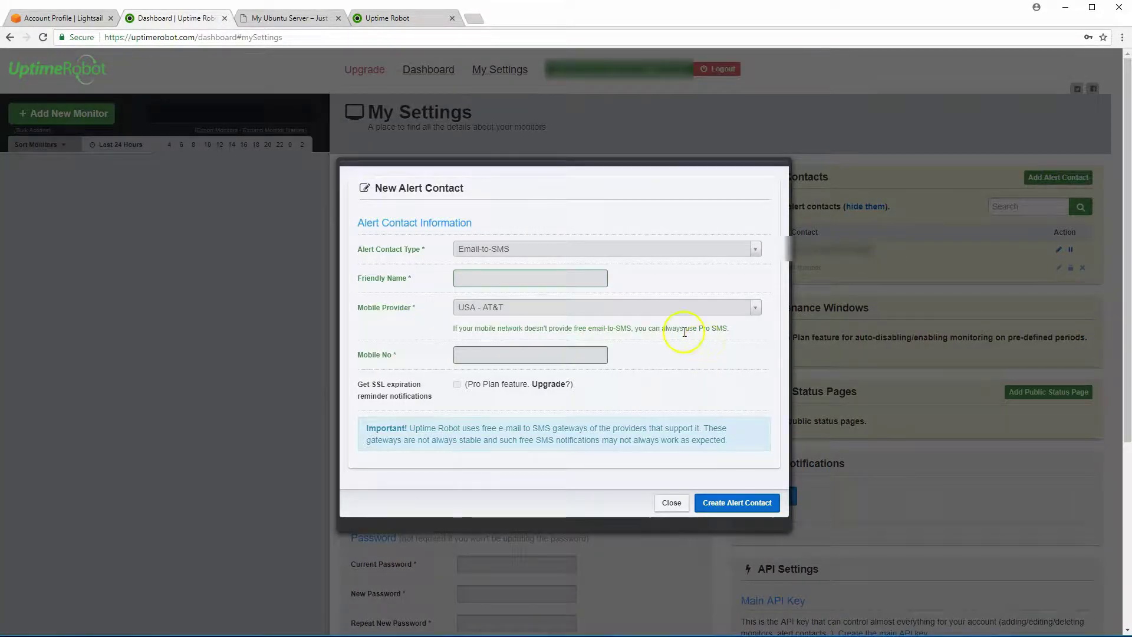
click(530, 251)
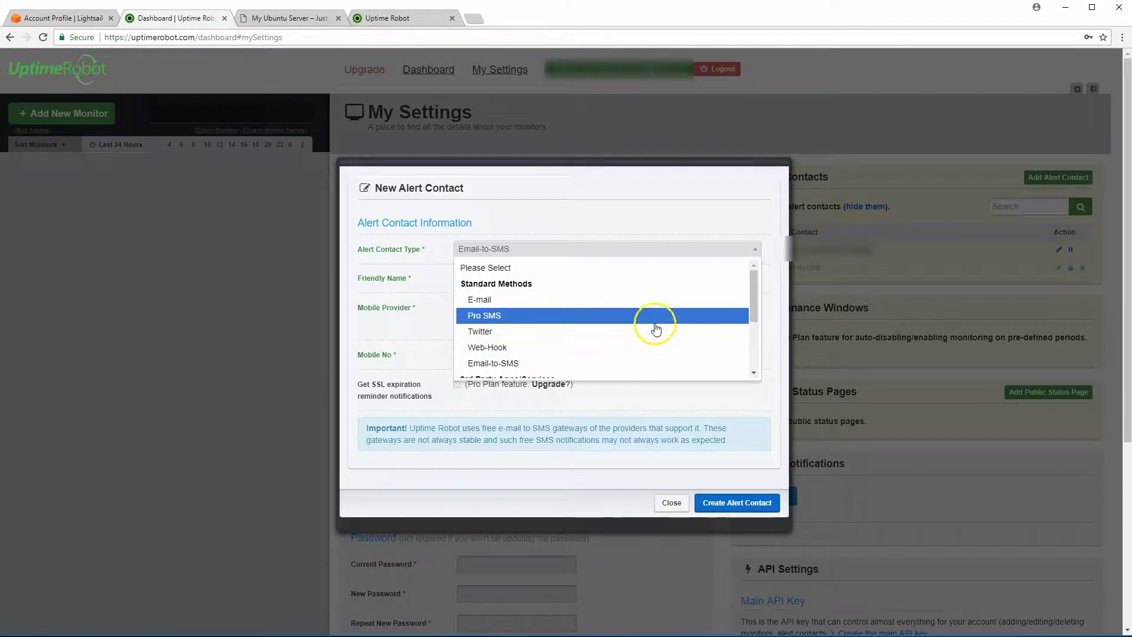
drag(752, 318, 756, 362)
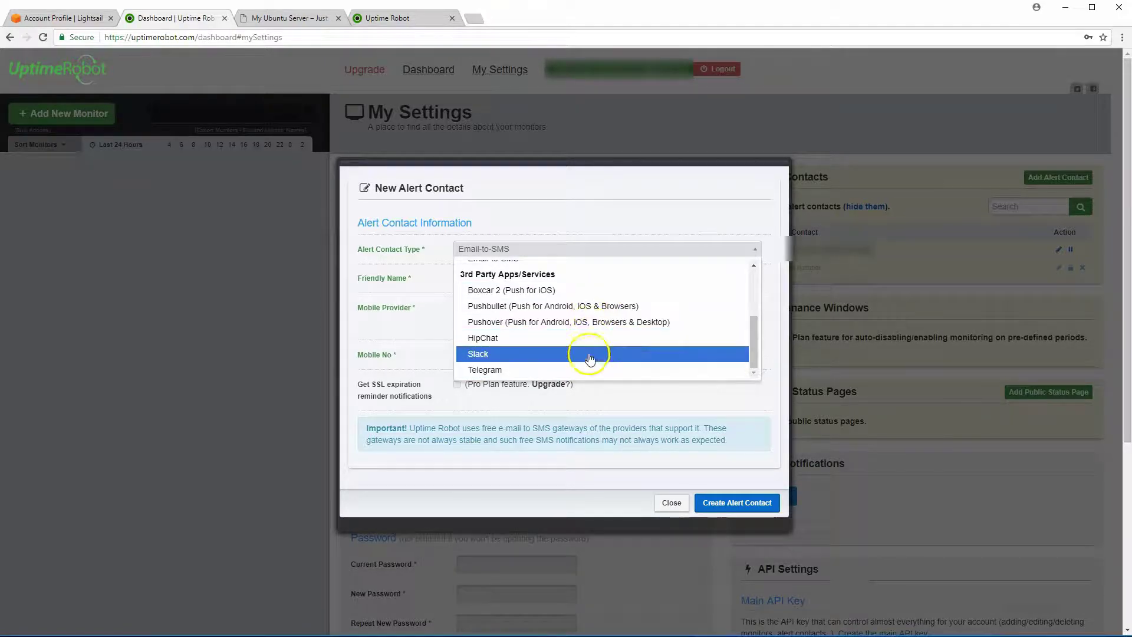
drag(754, 337, 758, 295)
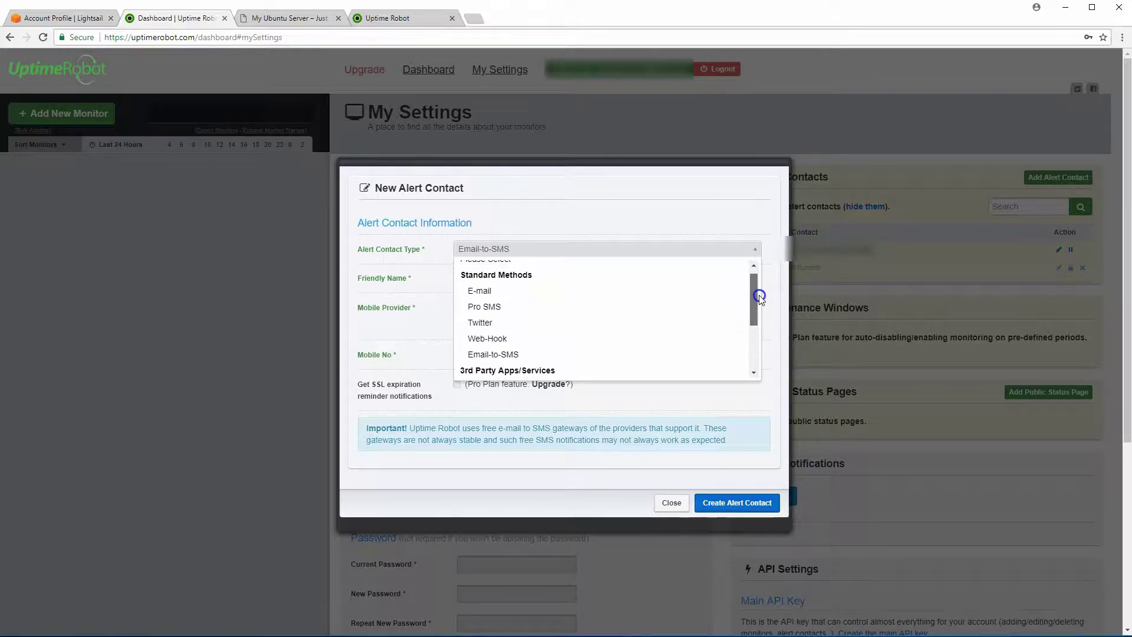
click(510, 354)
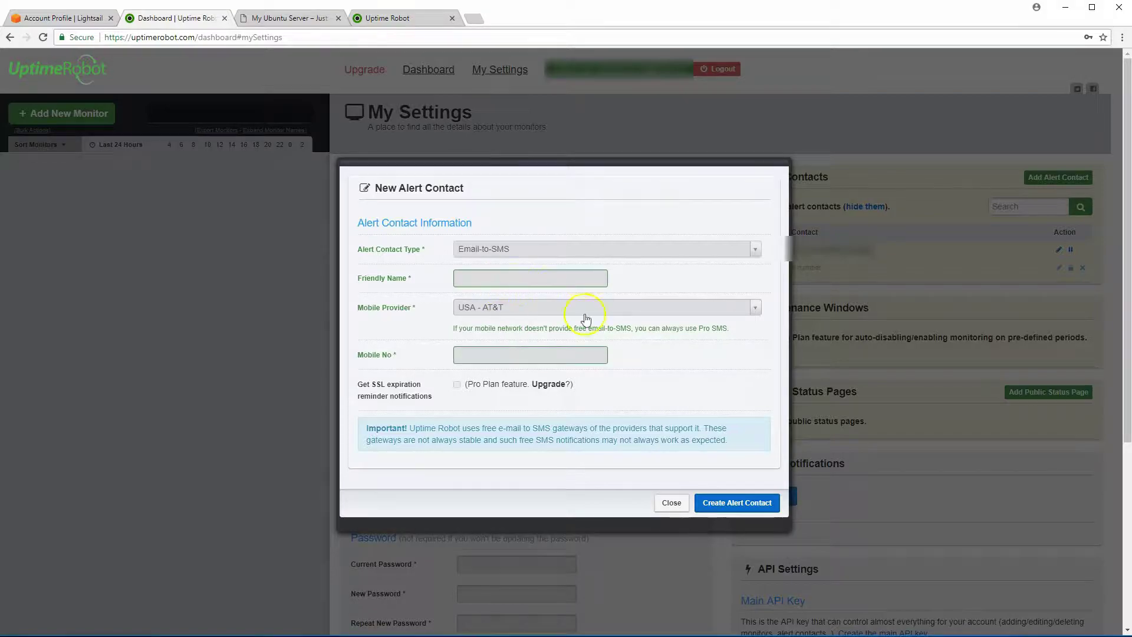
Step: Set the mobile provider to USA - AT&T, then discard the form and return to the Dashboard
click(755, 311)
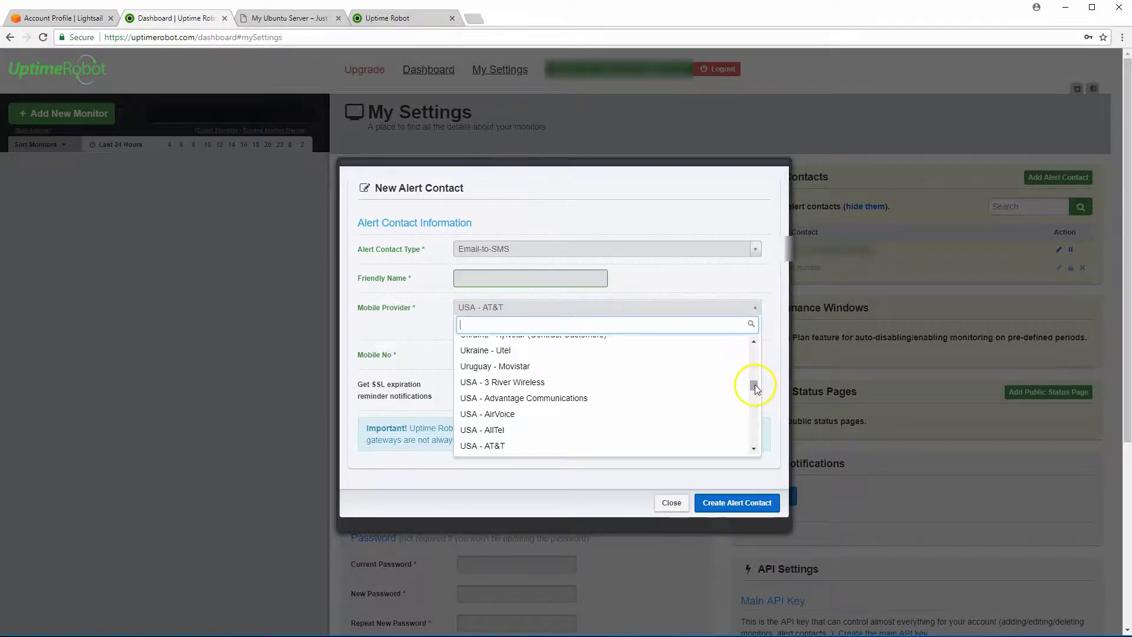
drag(755, 384, 759, 349)
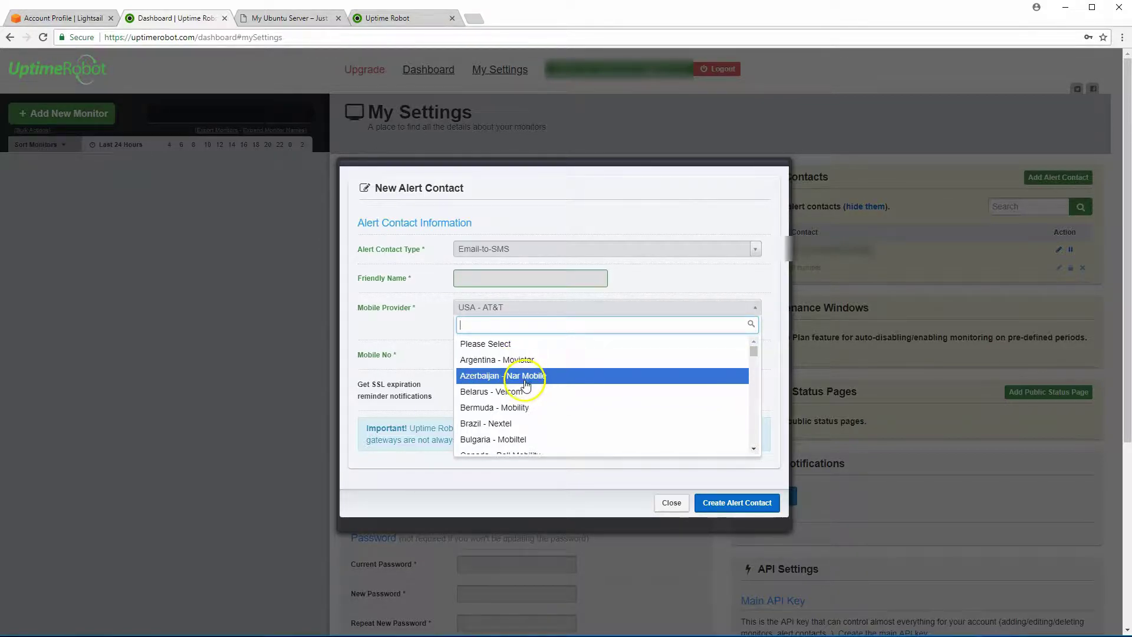
drag(754, 351, 751, 386)
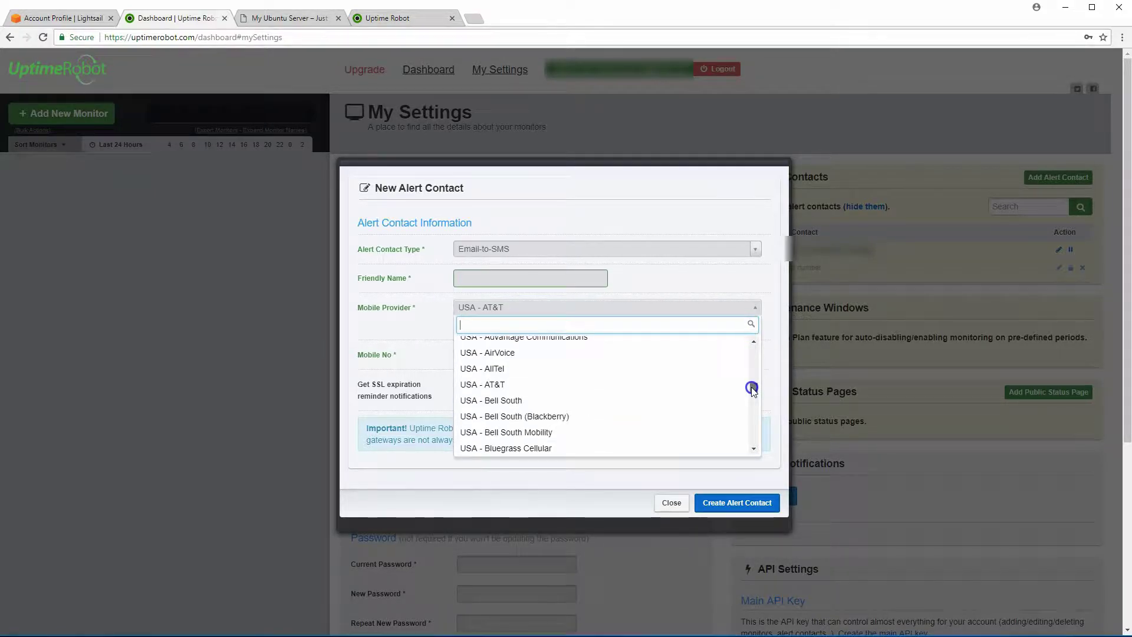
click(669, 383)
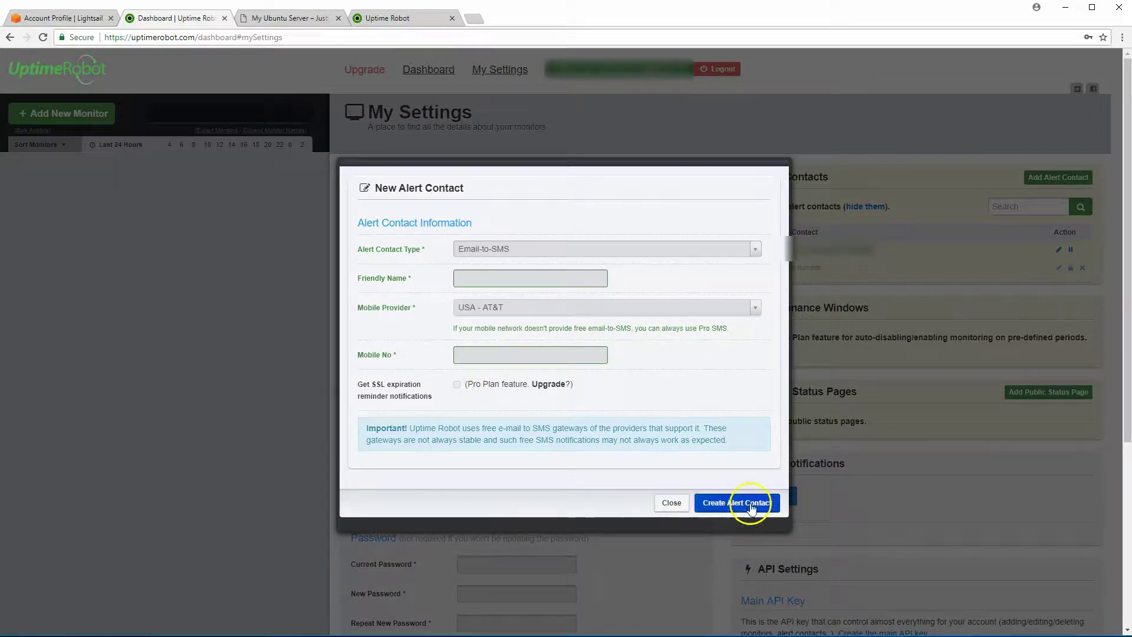
click(672, 504)
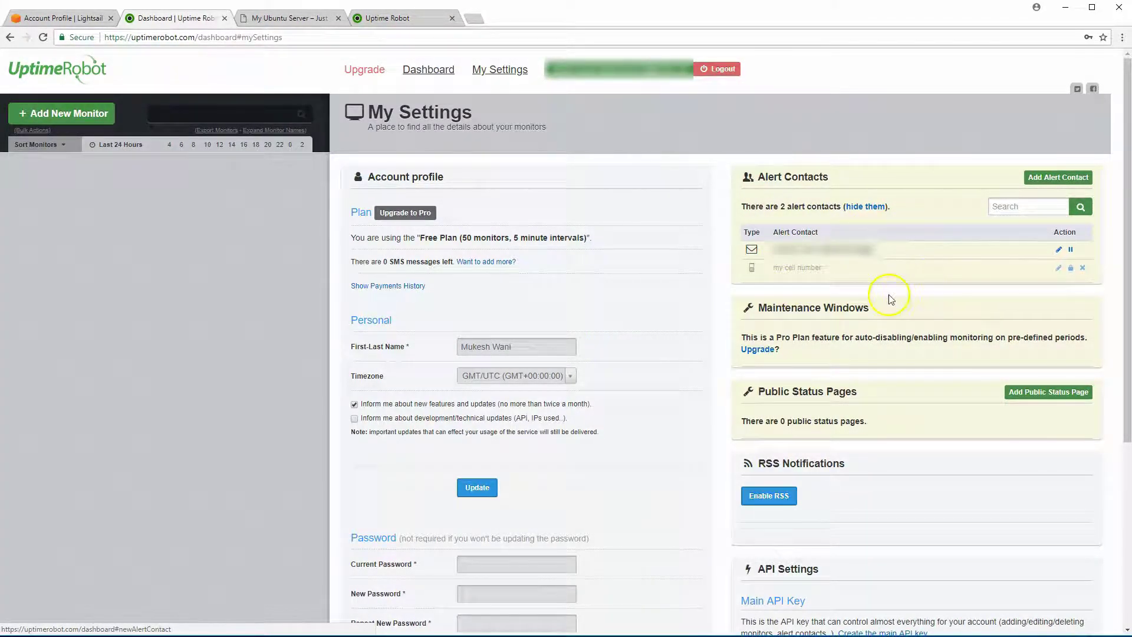
click(433, 70)
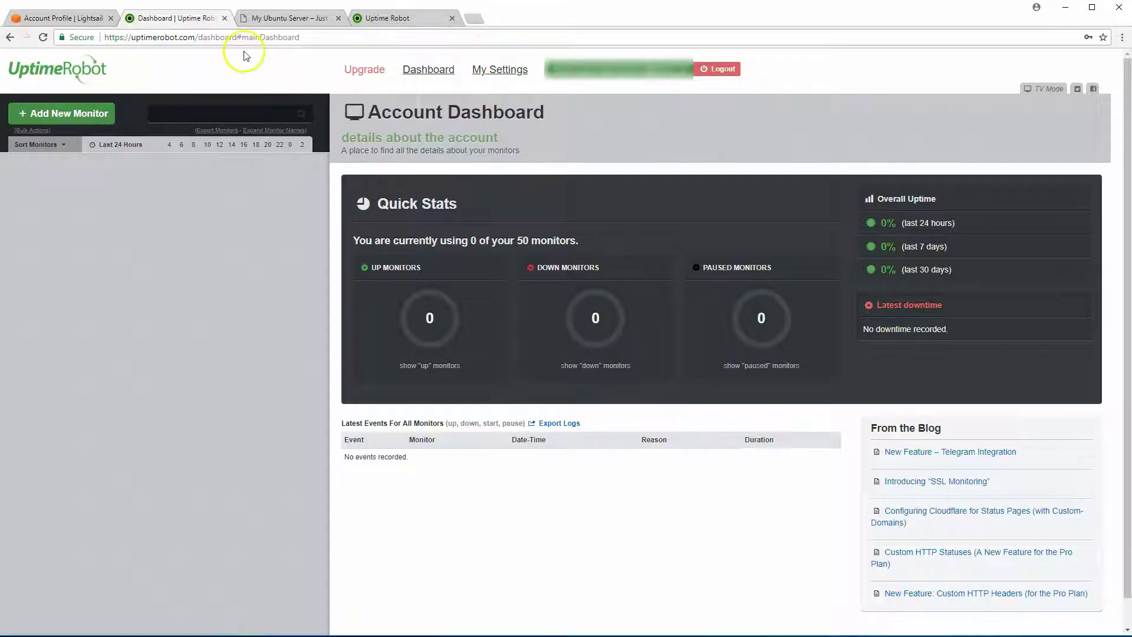
Step: Start a new monitor and list the available monitor types
click(54, 113)
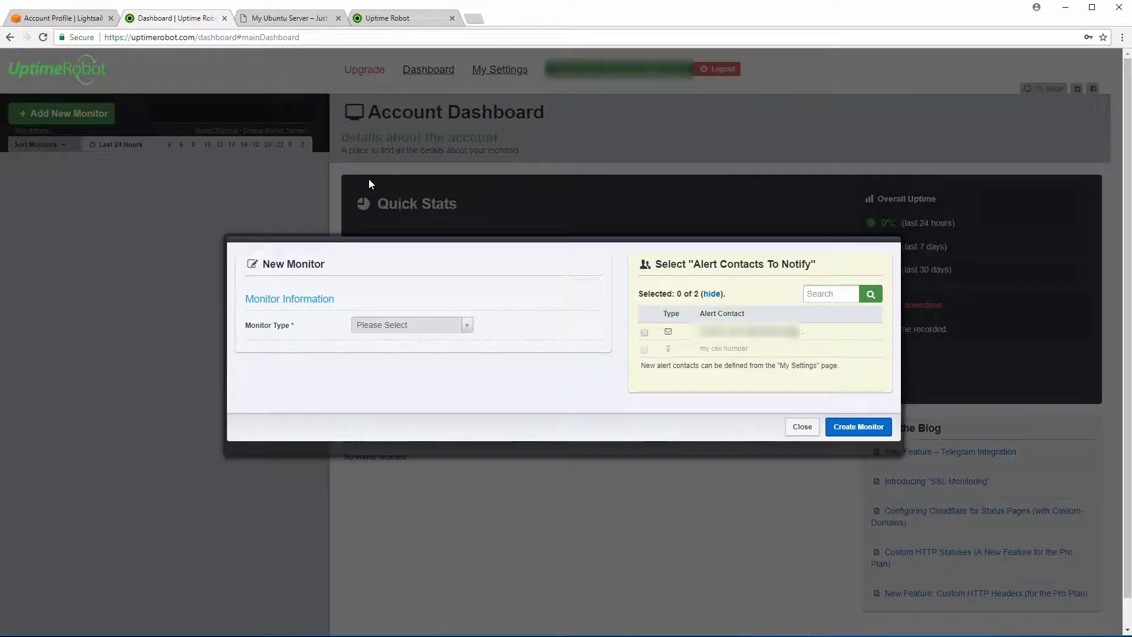
click(464, 328)
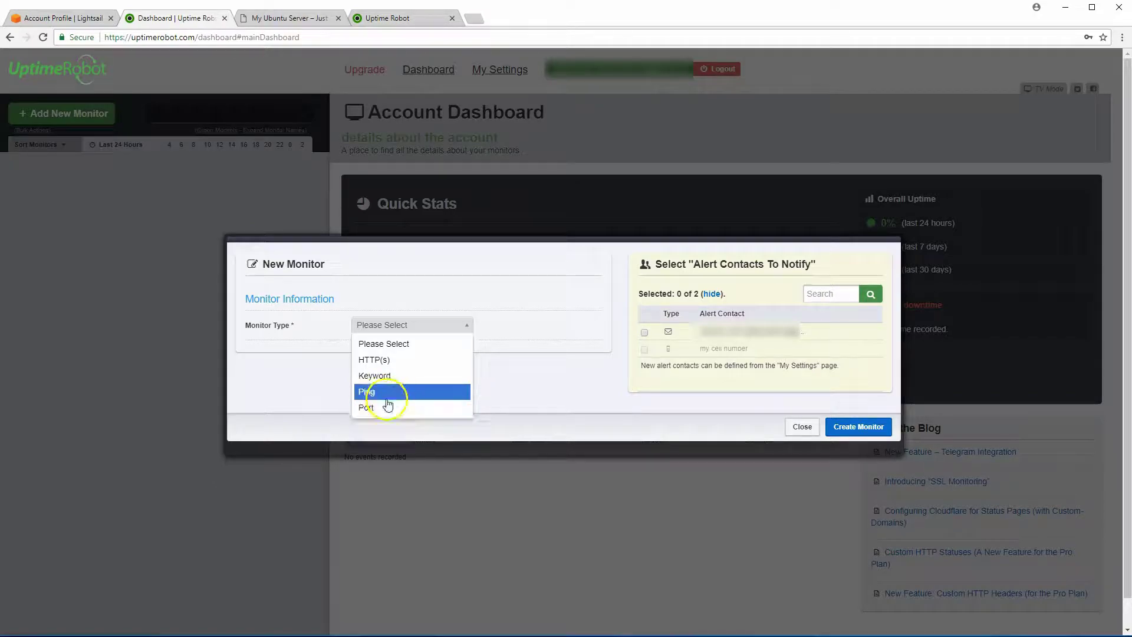
Step: Make the monitor HTTP(s) with the friendly name 'Inspird.us monitoring'
click(383, 360)
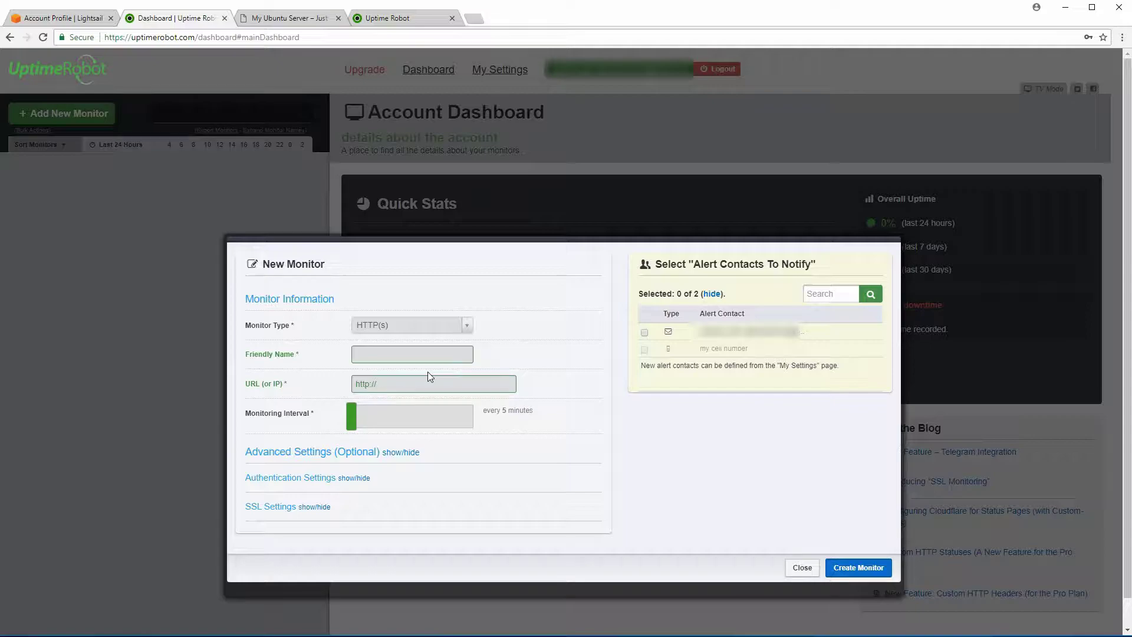
click(423, 354)
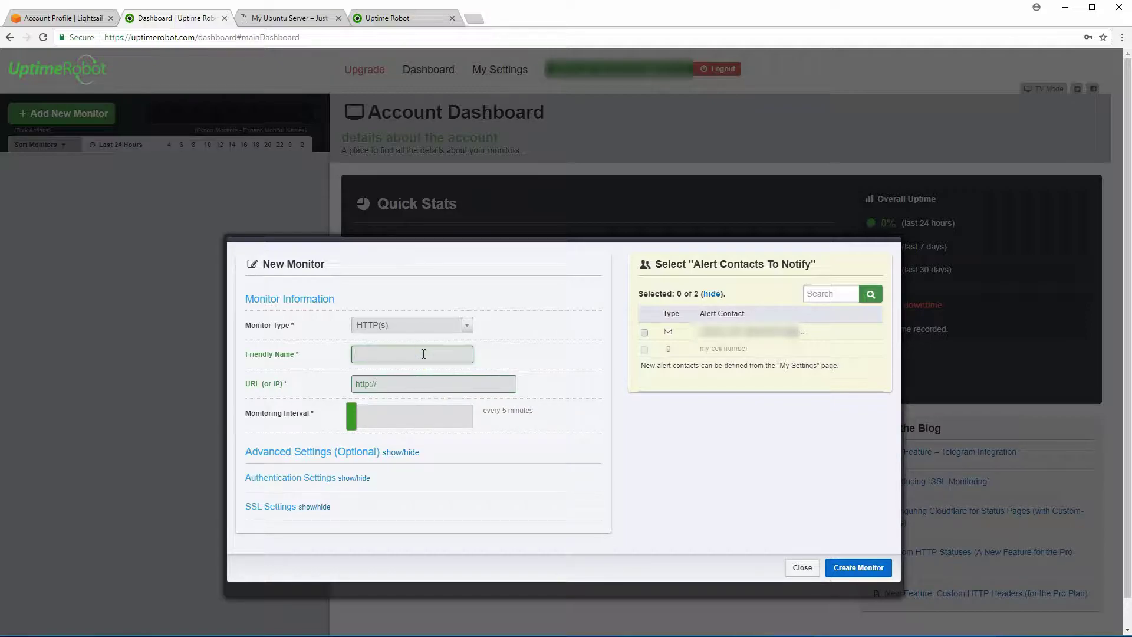
text(in)
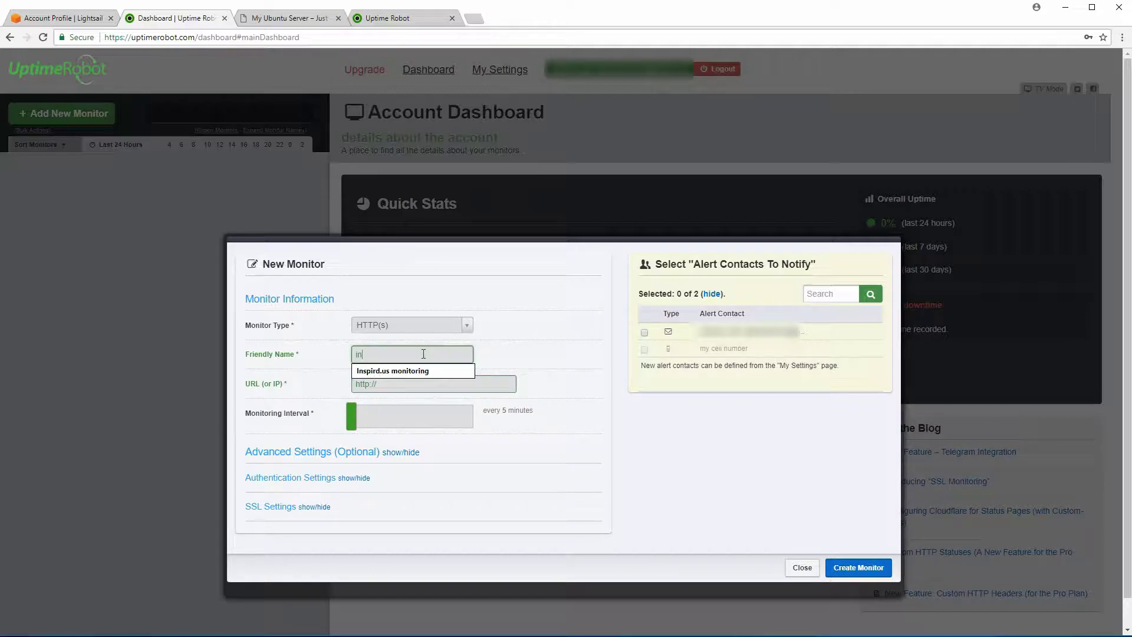
text(s)
key(Down)
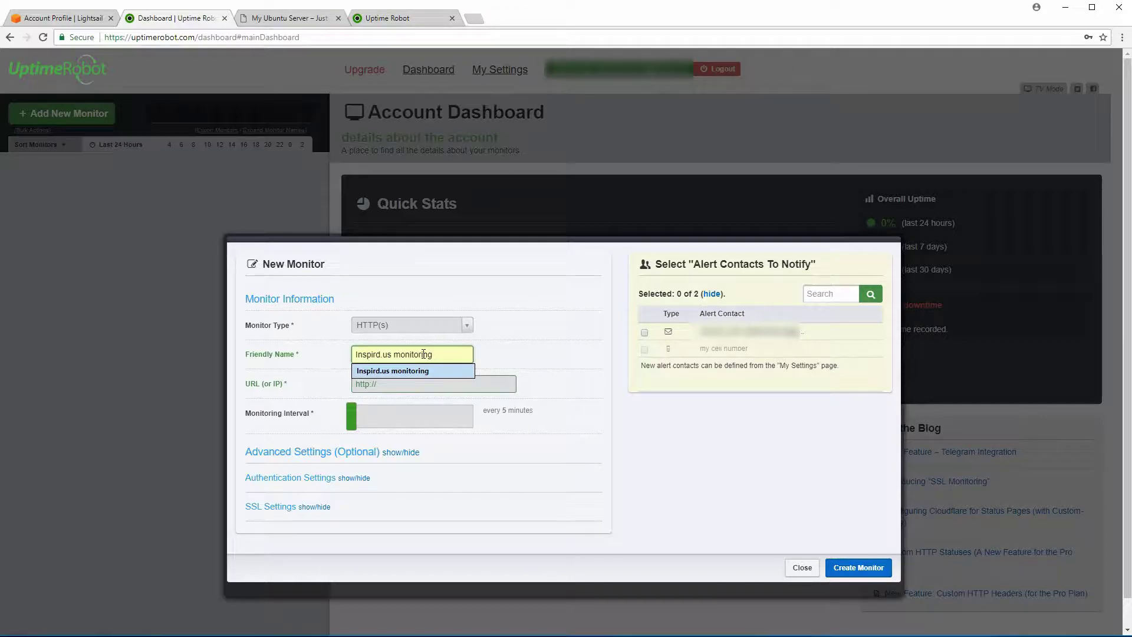
key(Return)
click(391, 382)
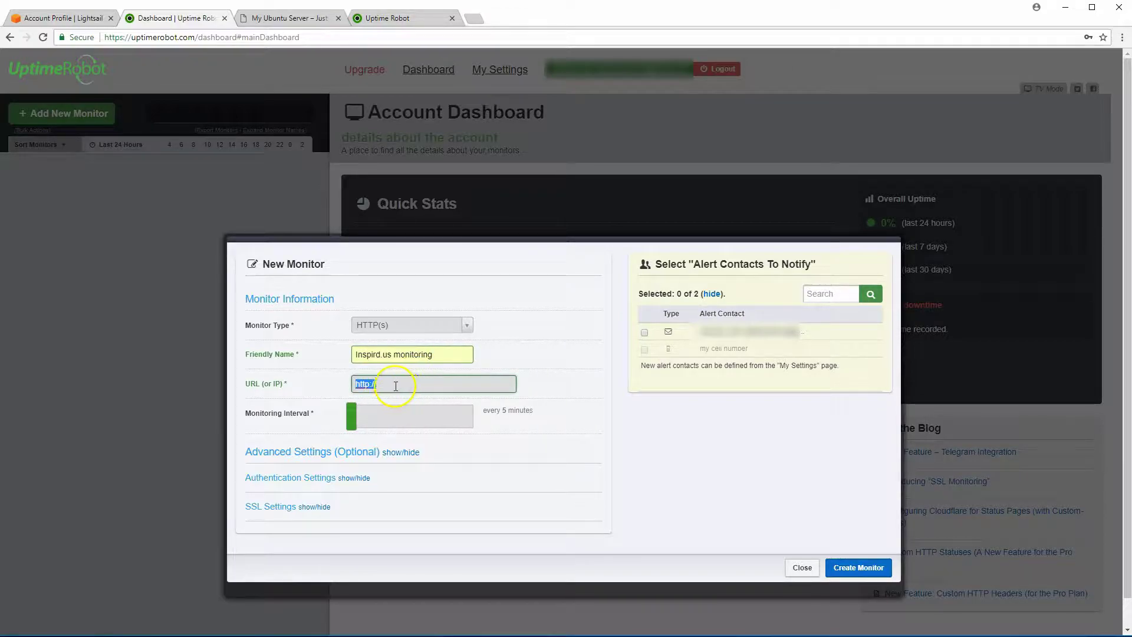
click(371, 383)
key(Left)
key(Left)
text(s)
key(Down)
key(Down)
key(Return)
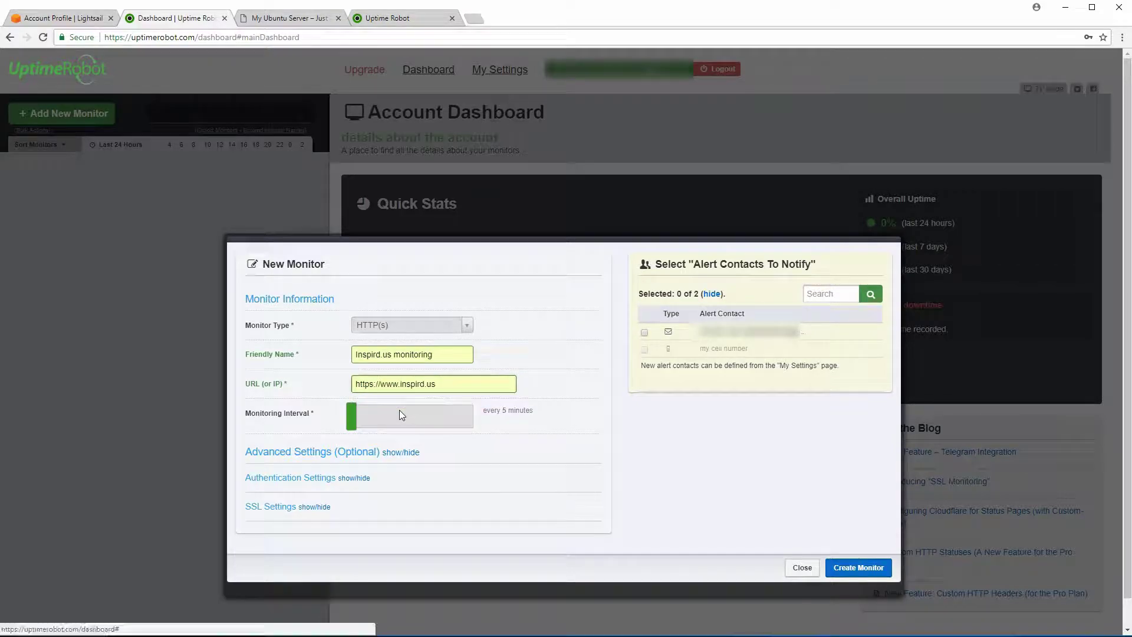
click(278, 423)
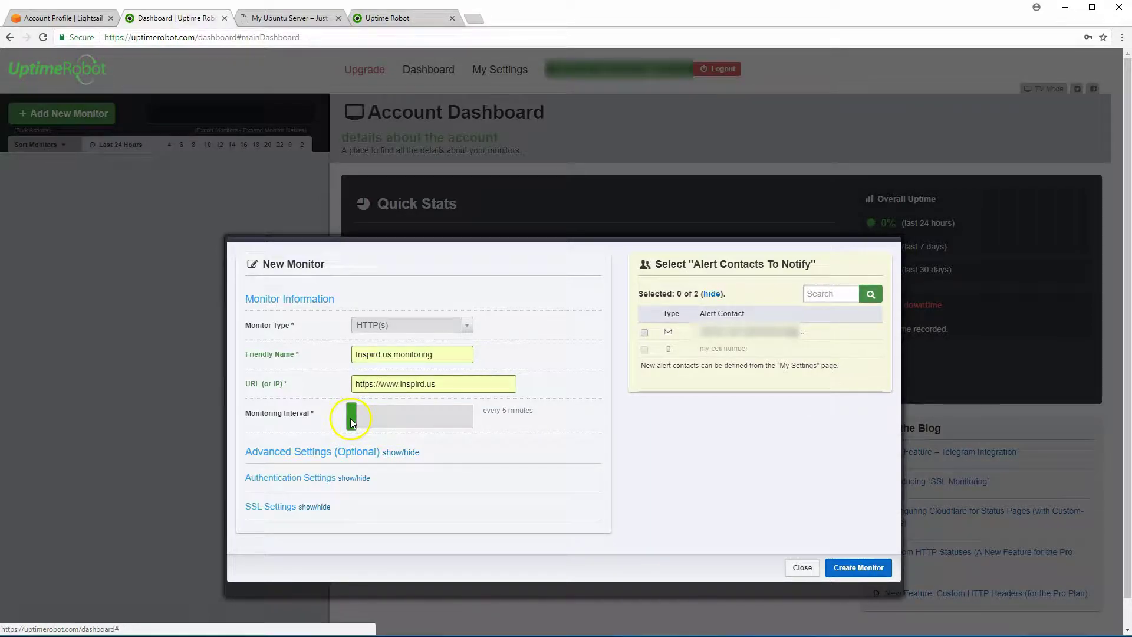
drag(349, 419, 320, 416)
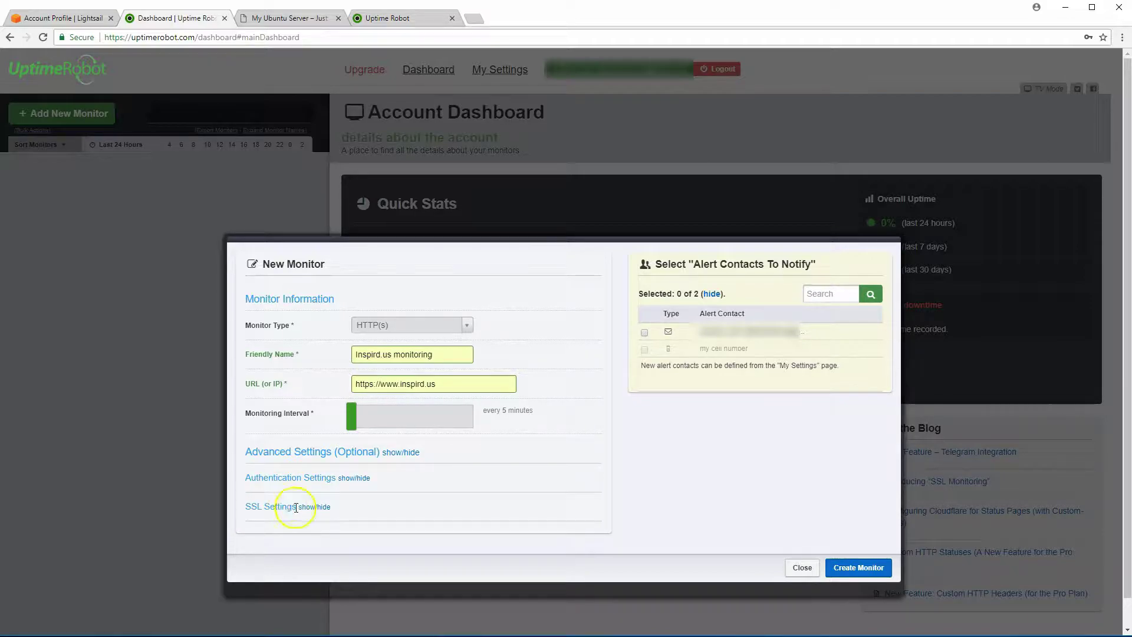
click(345, 482)
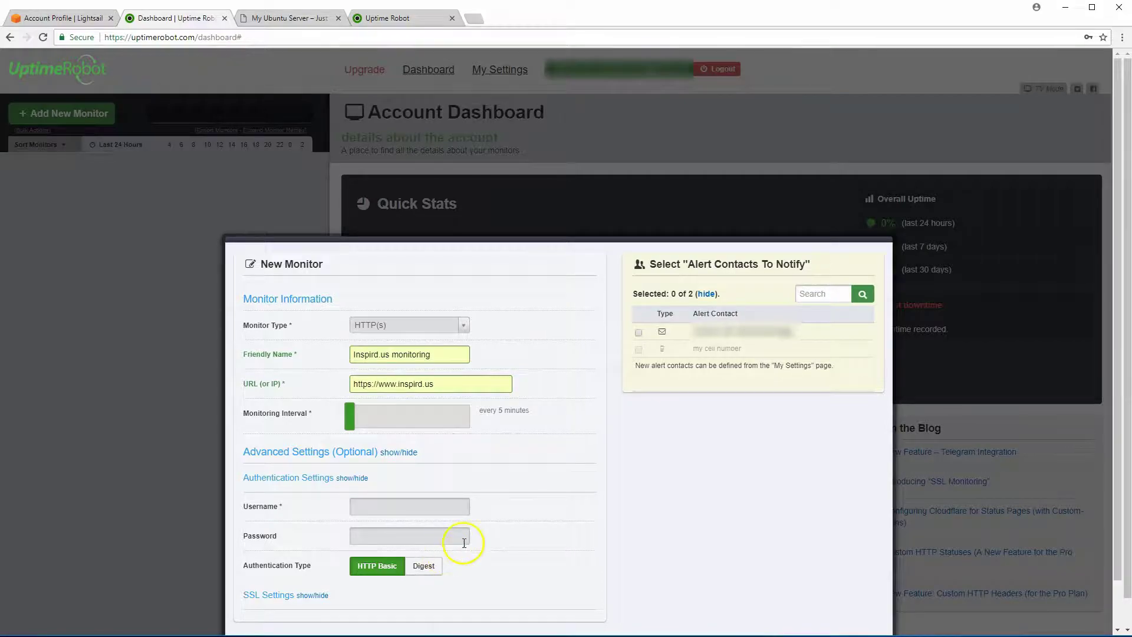
click(349, 479)
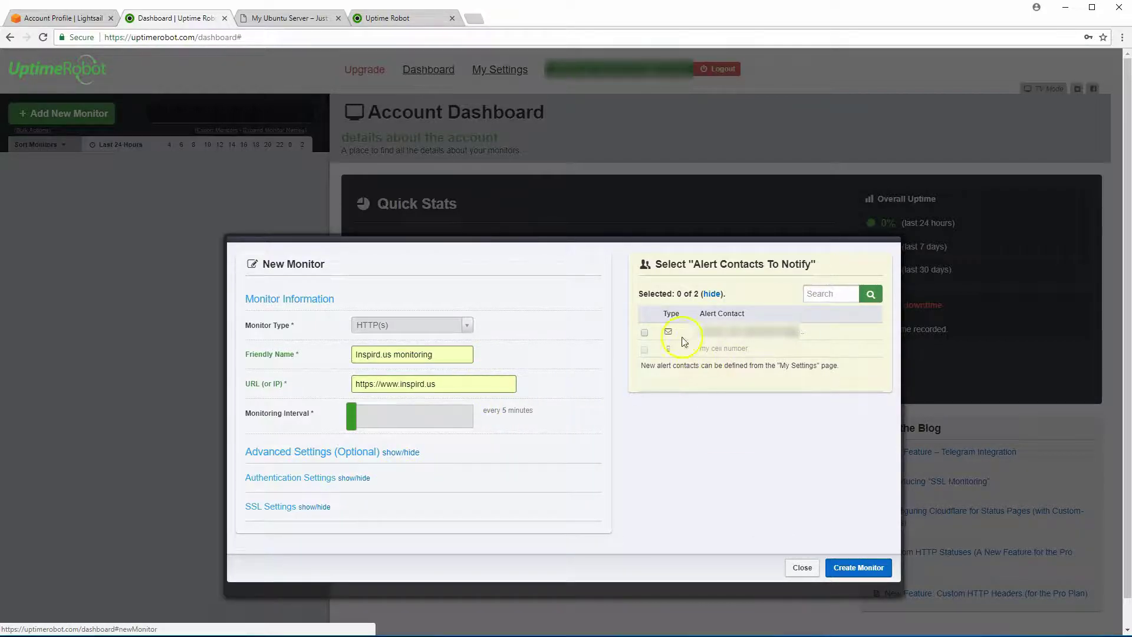
Step: Select both alert contacts, create the Inspird.us monitor, and close the form
click(645, 332)
click(644, 349)
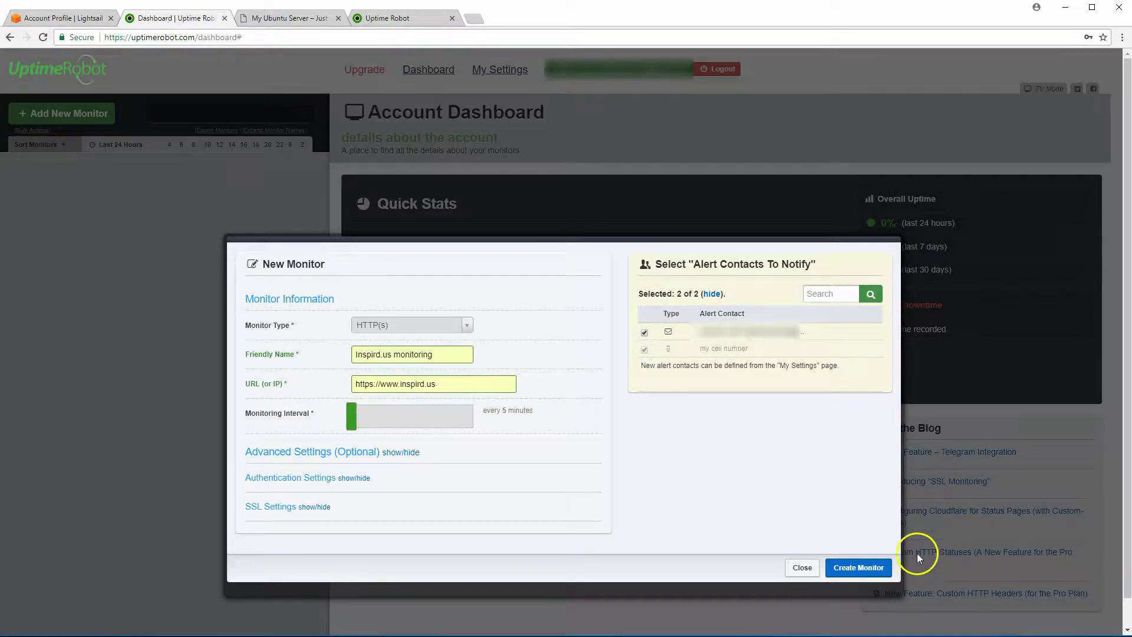
click(869, 572)
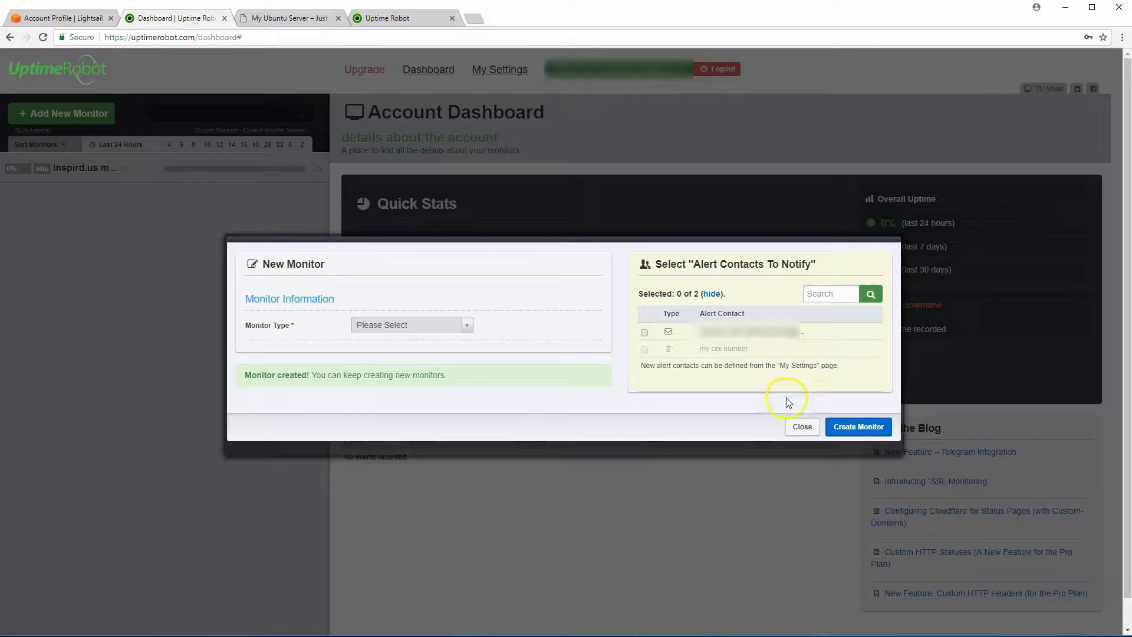
click(800, 426)
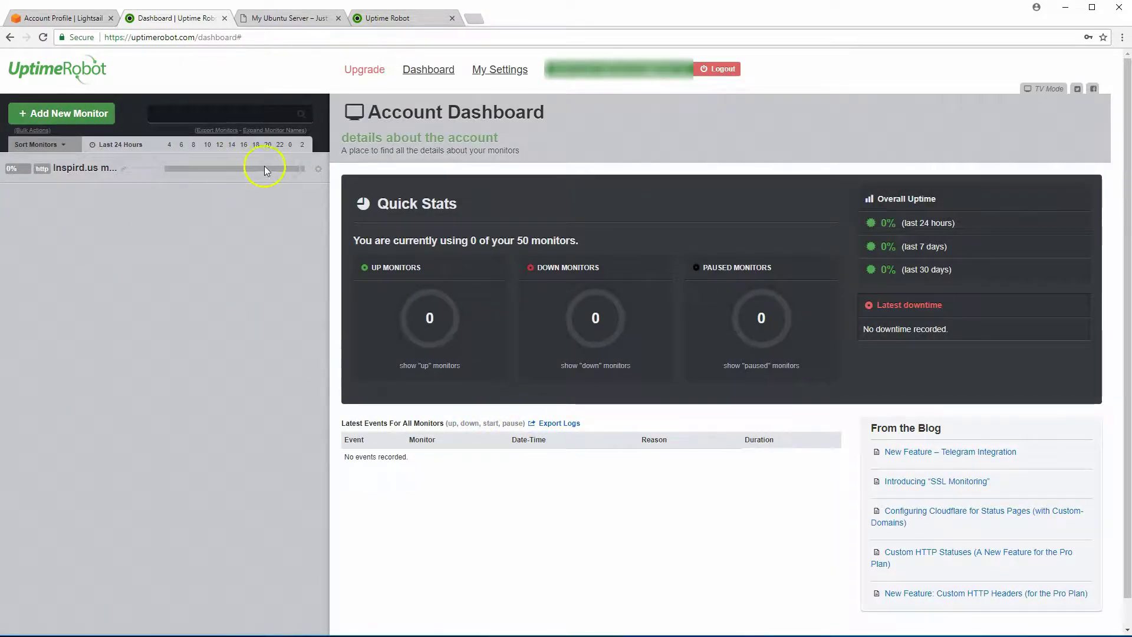
Step: Refresh the Dashboard to confirm the new monitor, then reopen and close the New Monitor form
click(428, 70)
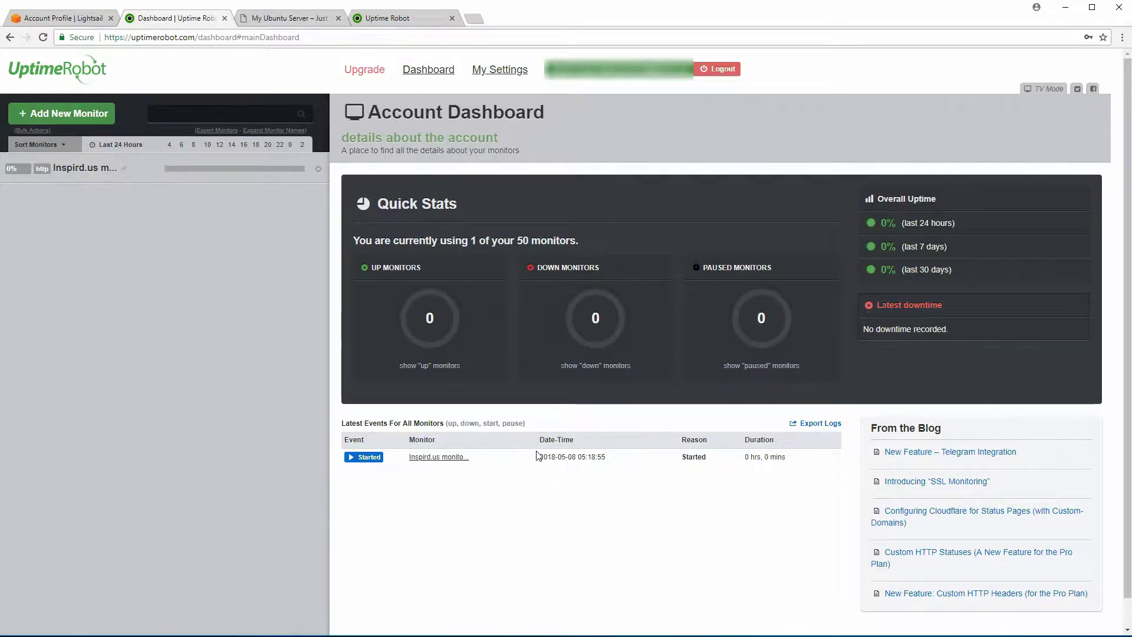
click(540, 482)
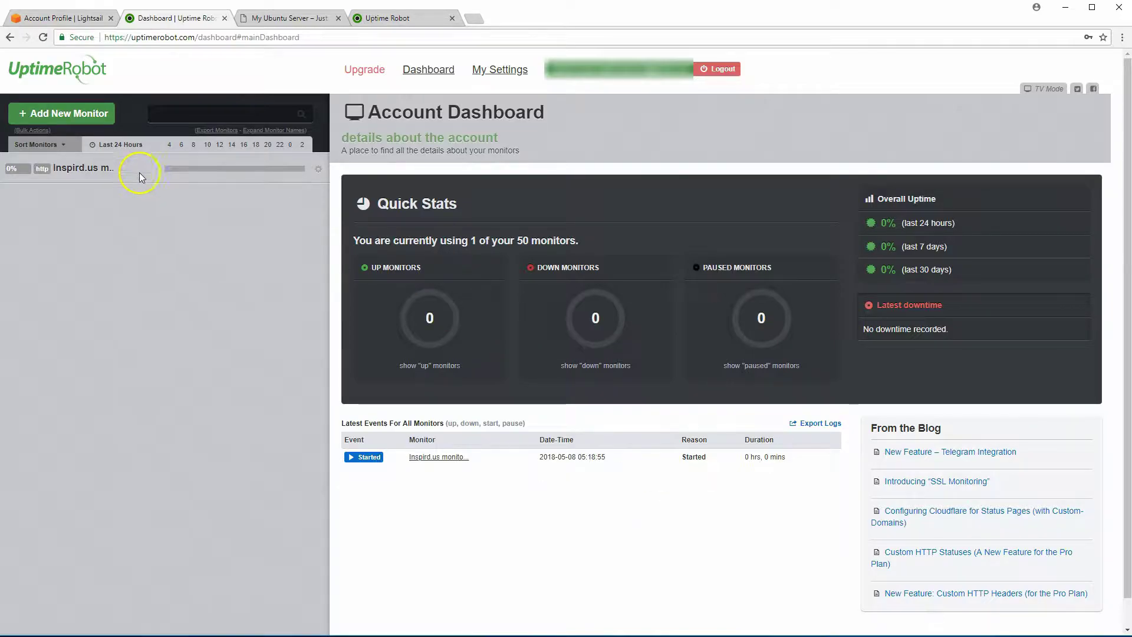
click(77, 117)
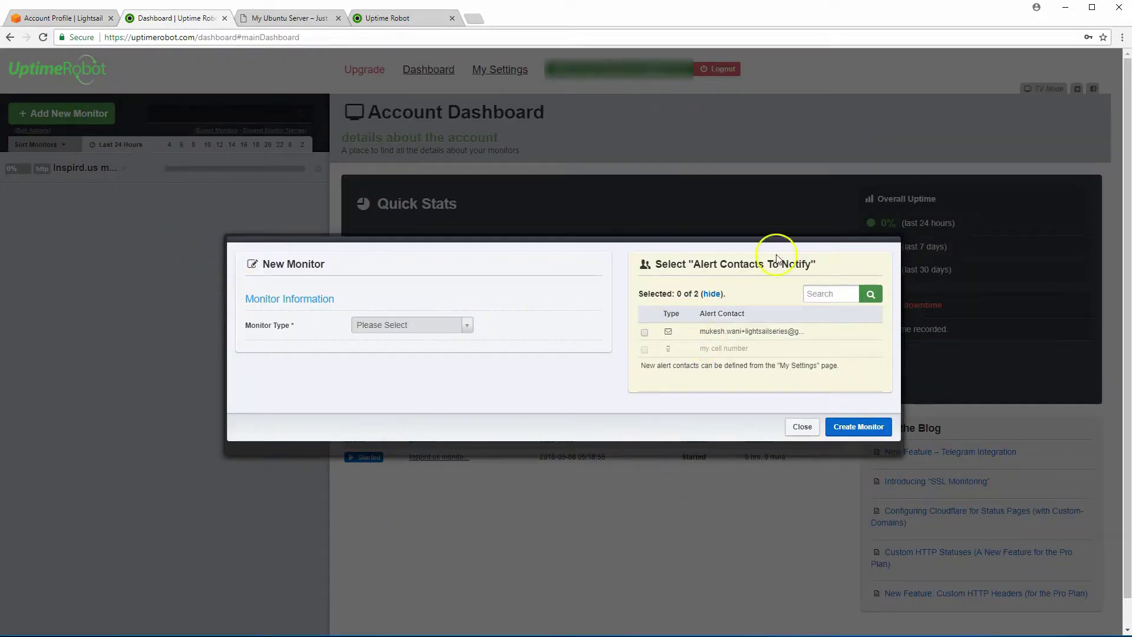
click(802, 426)
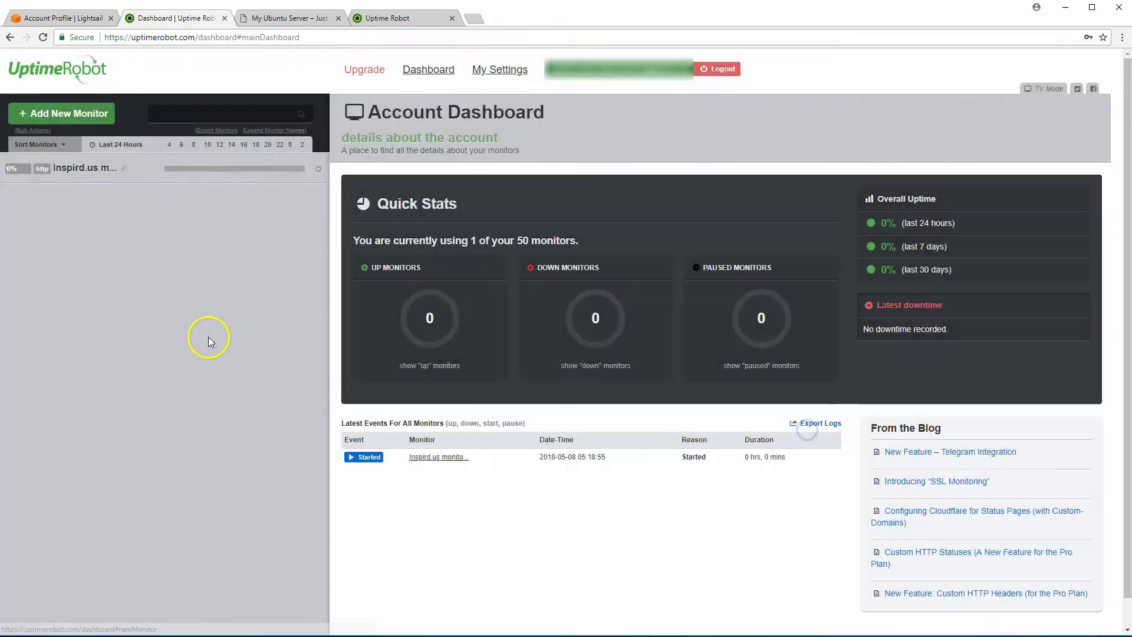